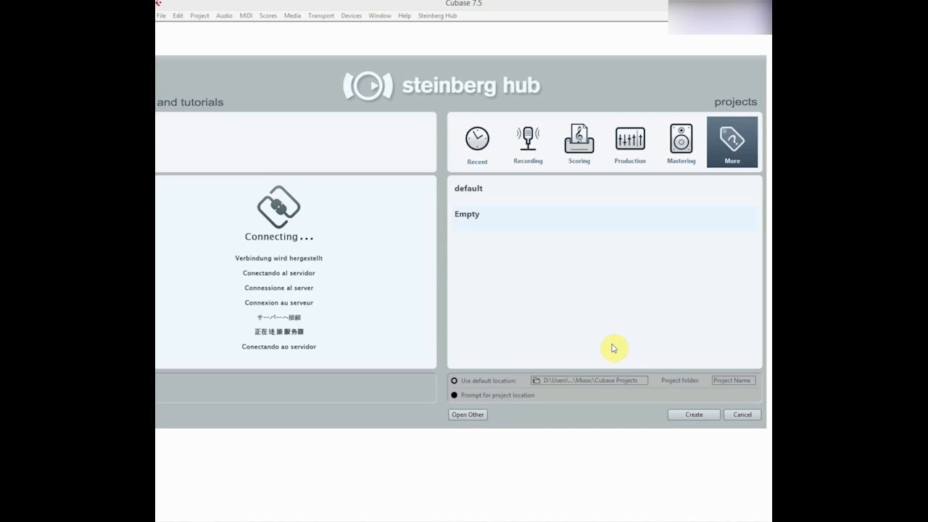
Create an empty project with the project folder named "LAW Tutorial".
click(742, 382)
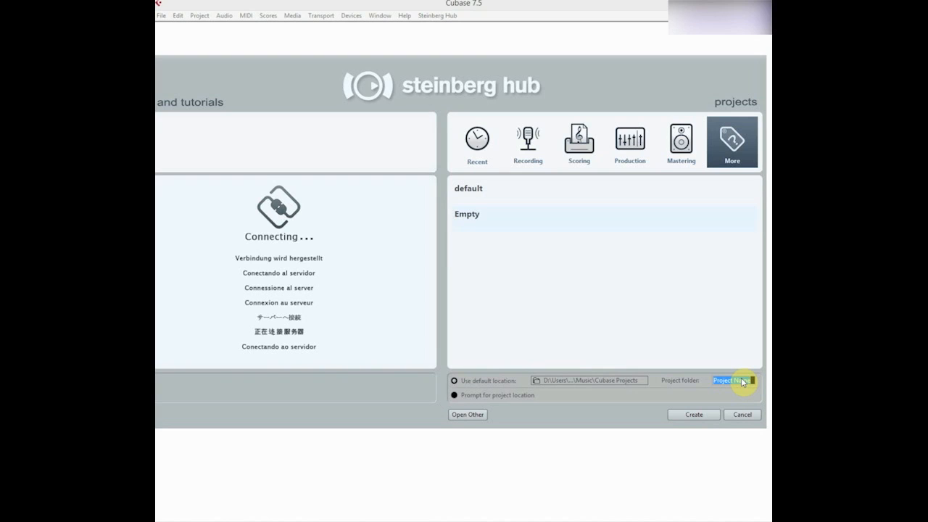
text(LAW Tutorial)
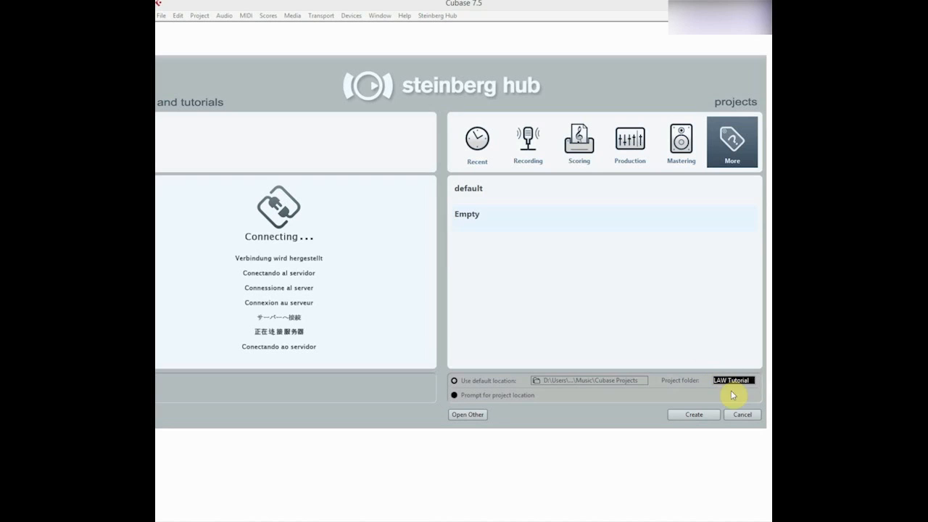
click(703, 418)
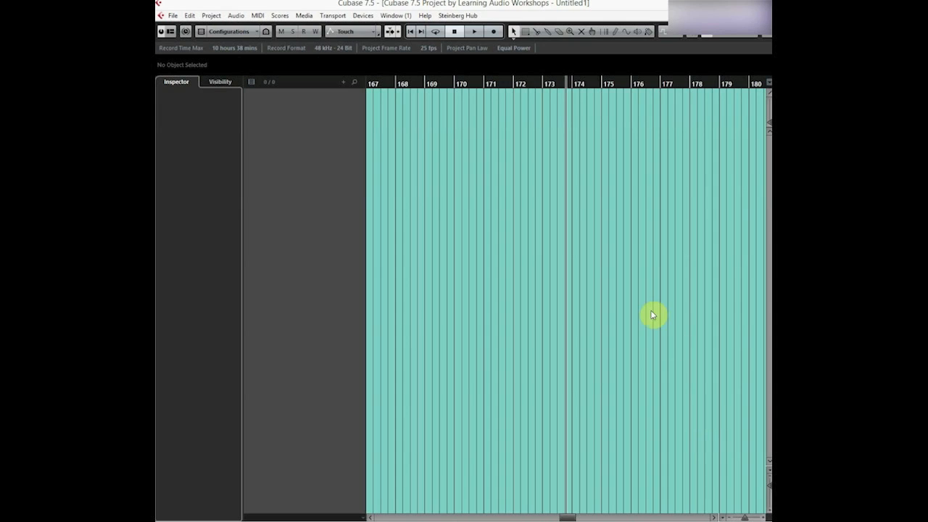
Save the project in its folder under the file name "Law Tutorial".
click(174, 15)
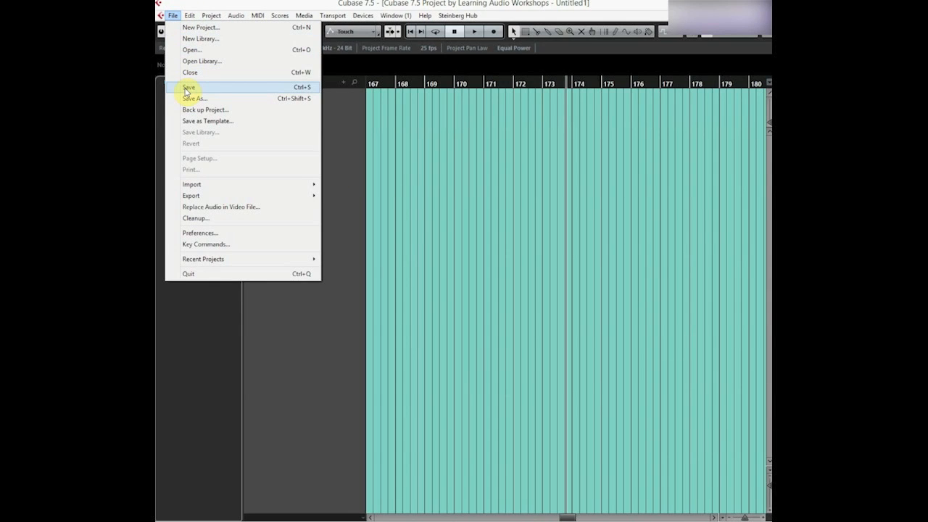
click(303, 91)
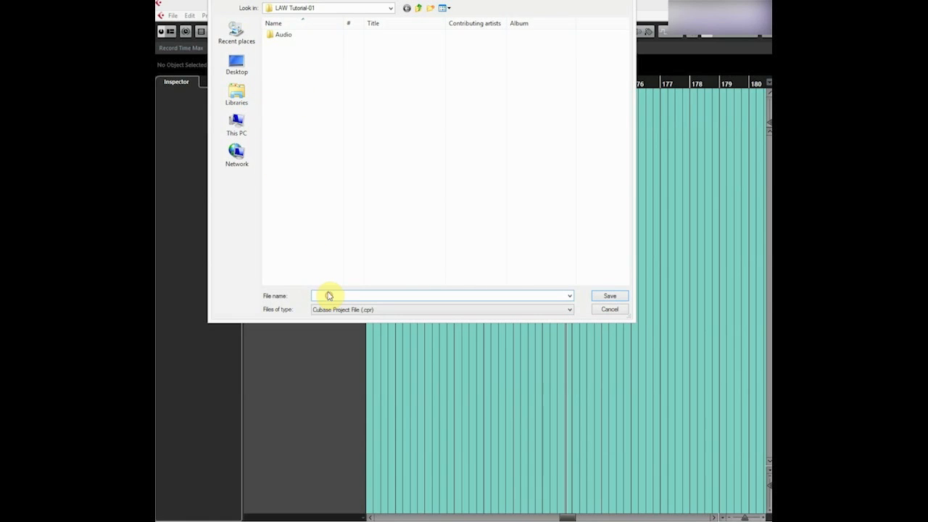
text(Law Tutorial)
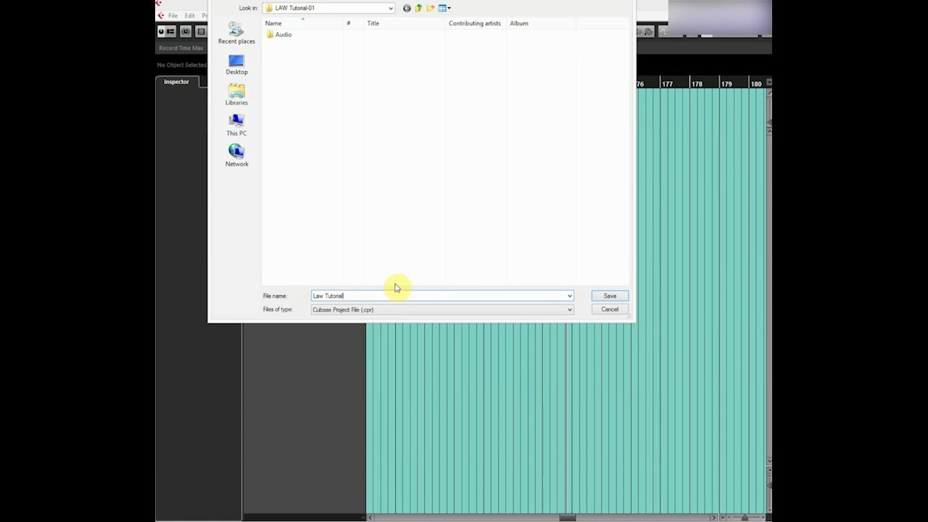
click(607, 296)
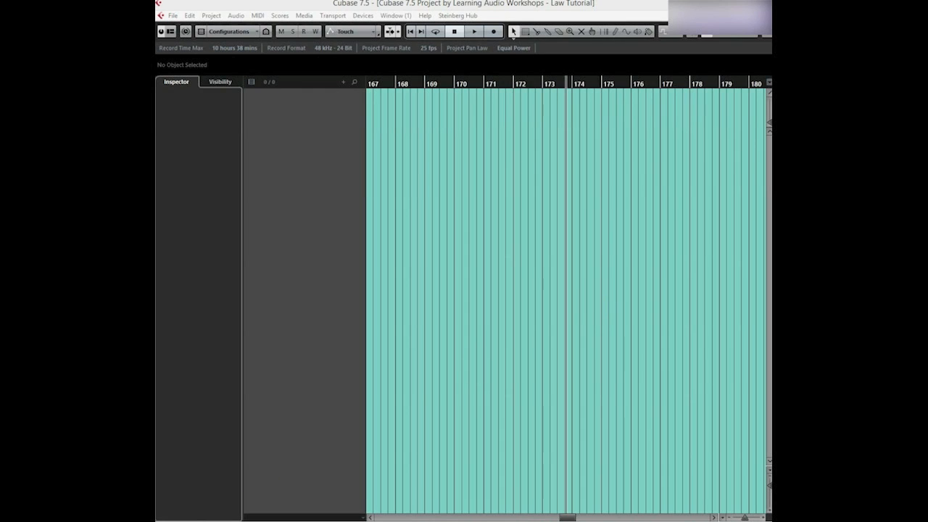
Switch to File Explorer, examine the saved project file and the Audio subfolder in LAW Tutorial-01, and close the window.
click(199, 521)
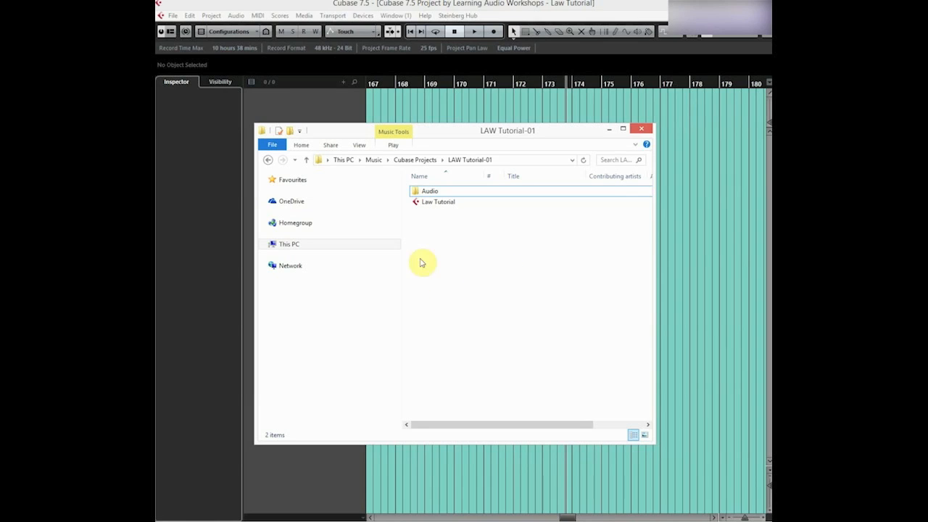
click(430, 203)
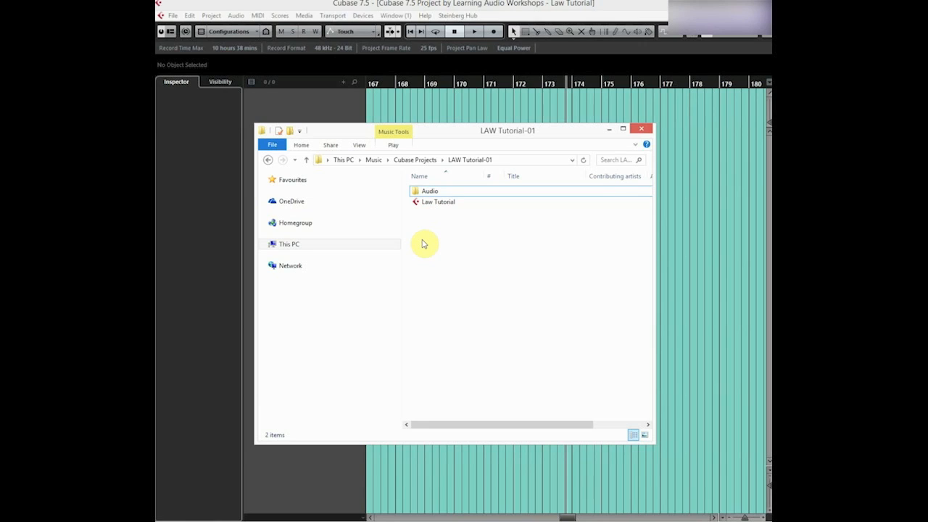
double_click(430, 192)
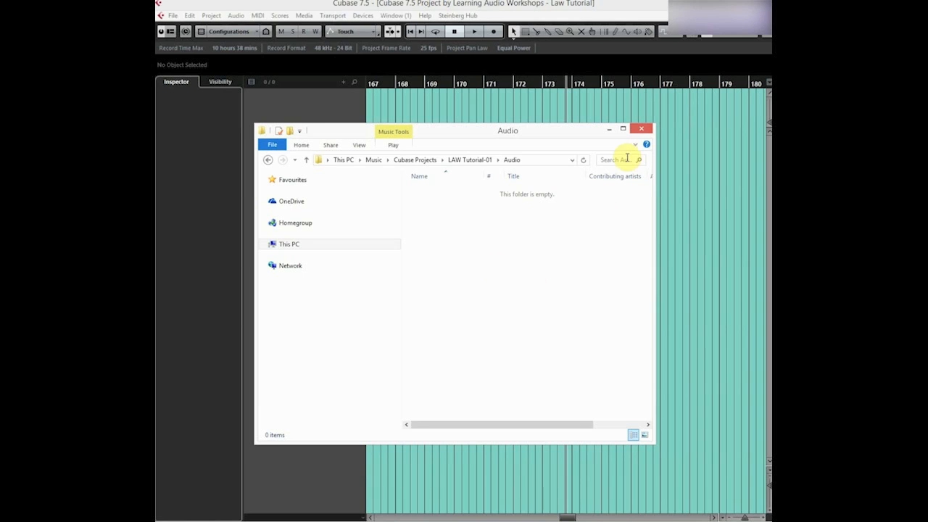
click(641, 129)
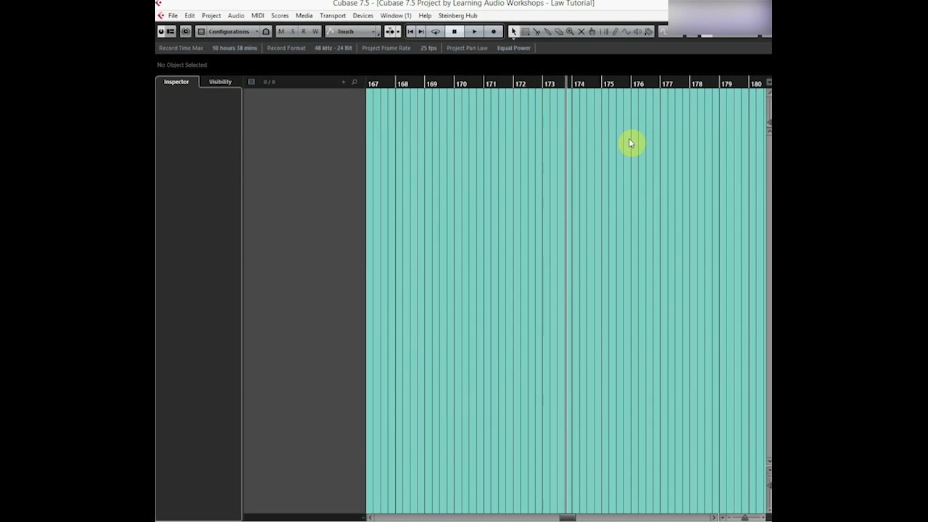
Configure the project setup with a 48.000 kHz sample rate and 24 Bit resolution.
click(212, 15)
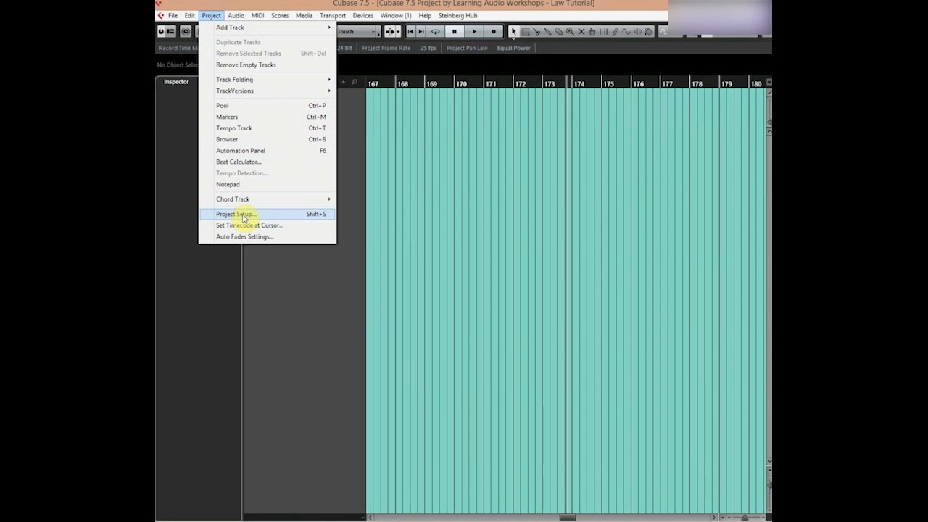
click(242, 215)
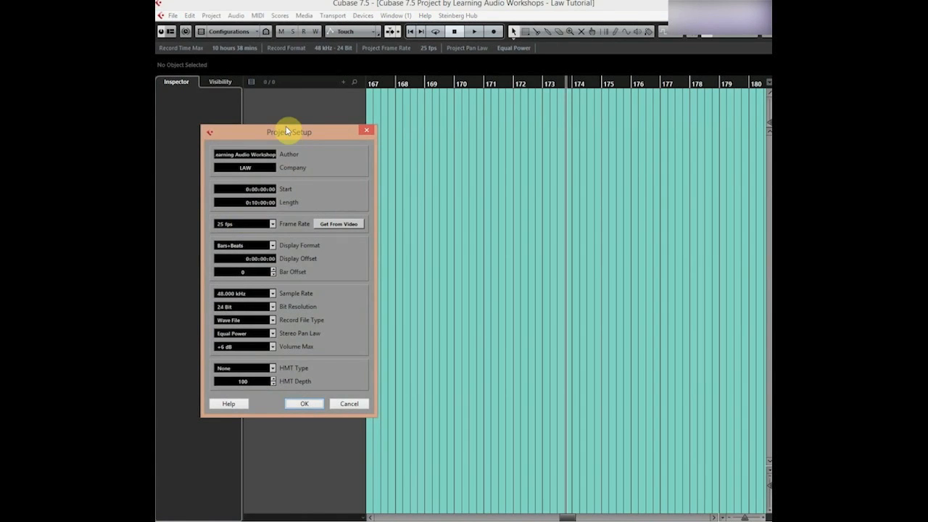
drag(293, 132, 454, 143)
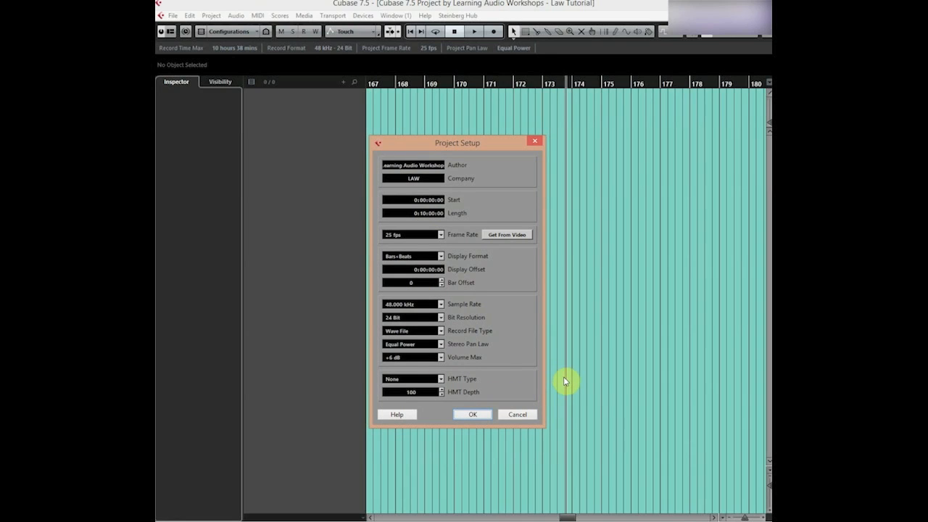
click(440, 305)
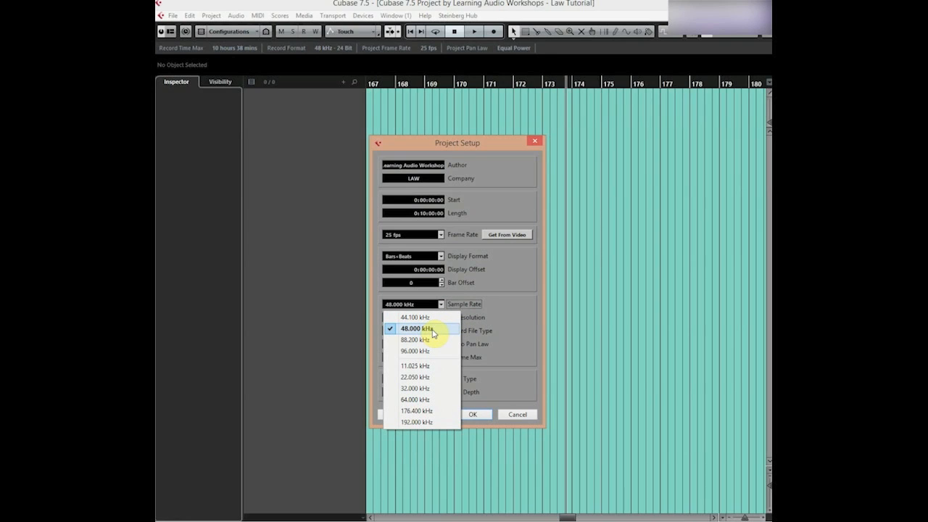
click(434, 331)
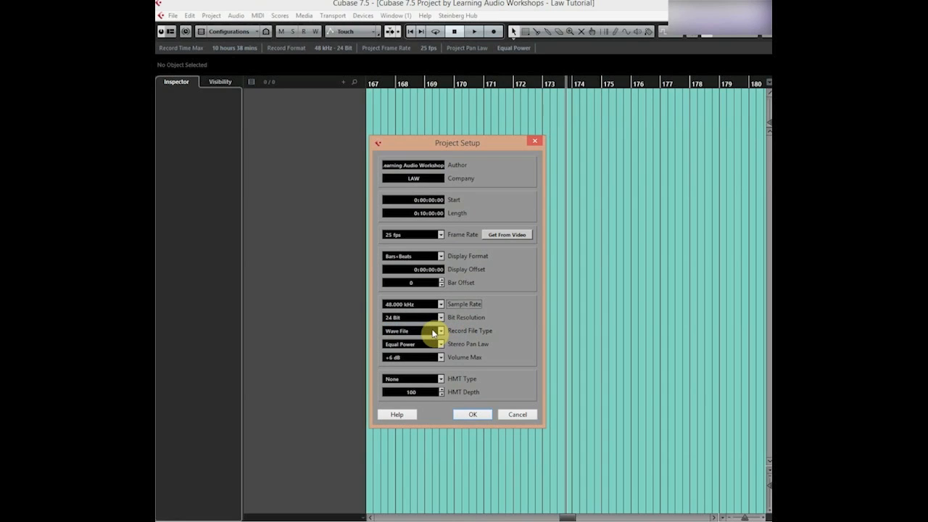
click(441, 318)
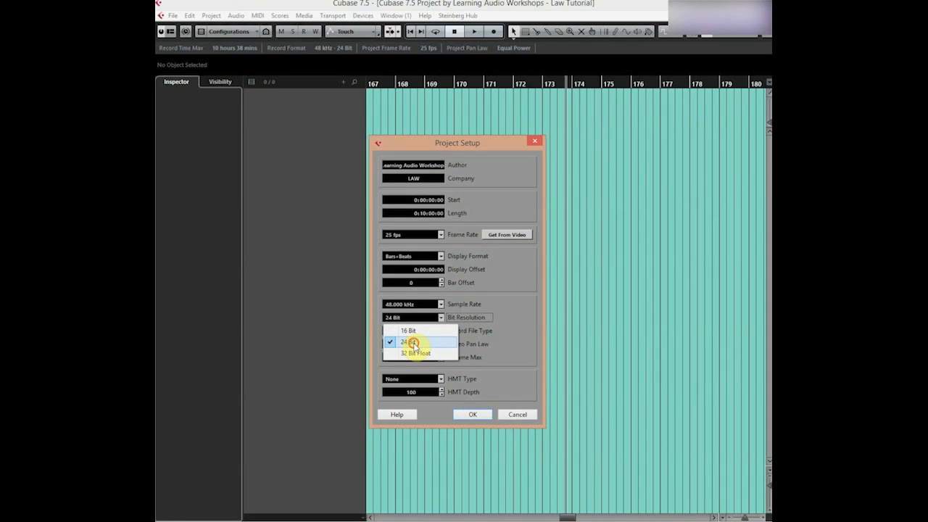
click(416, 344)
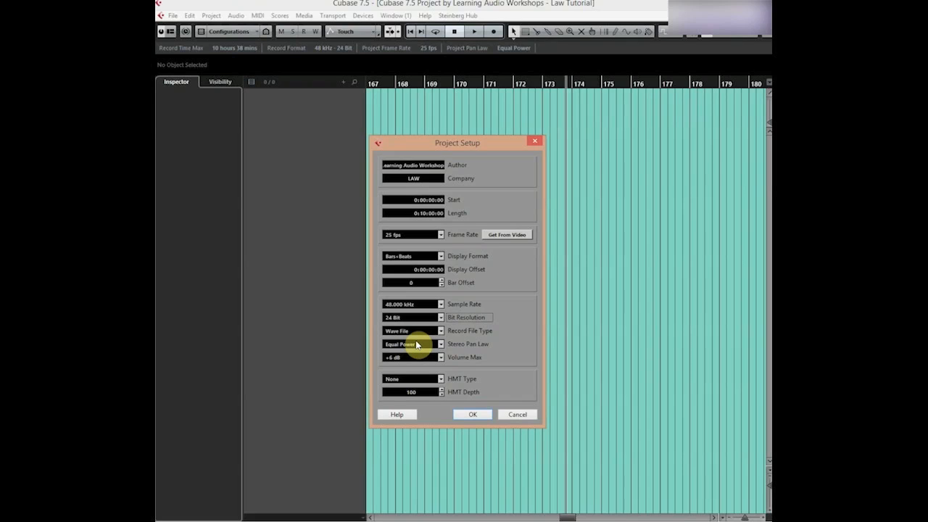
click(473, 414)
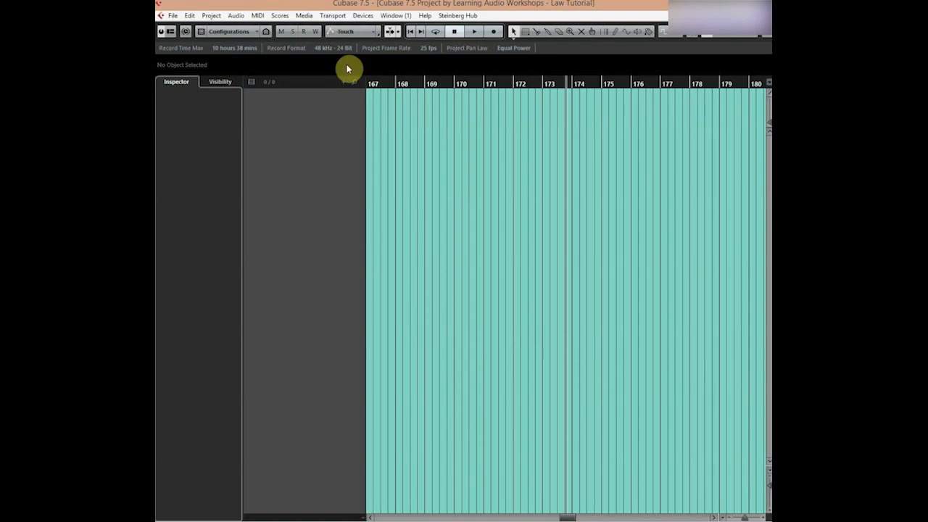
Open the VST input connections and check which channel configurations are offered for a new input bus, without adding one.
click(366, 17)
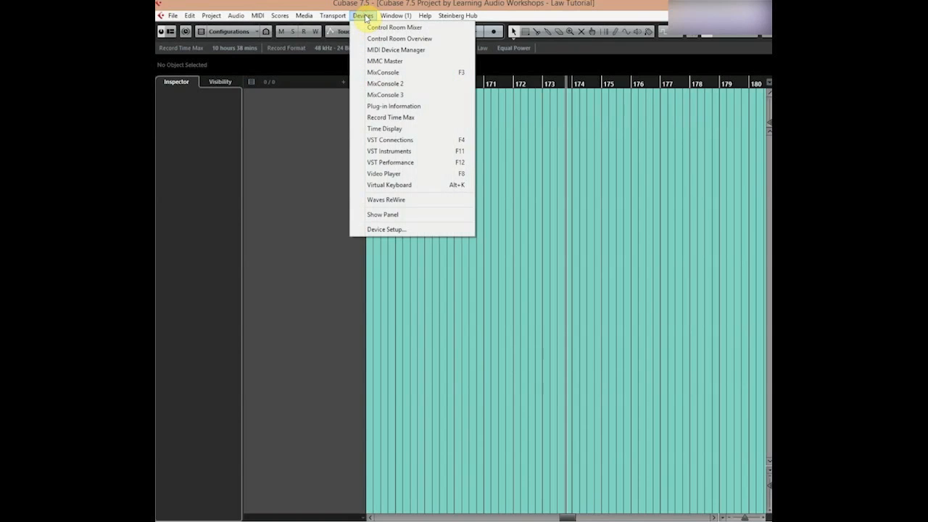
click(383, 140)
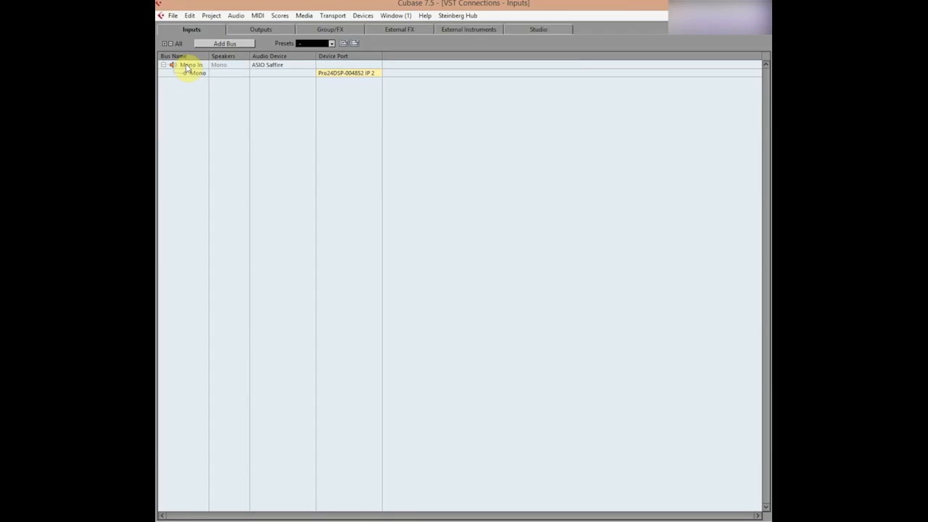
click(218, 44)
drag(224, 252, 322, 183)
click(312, 213)
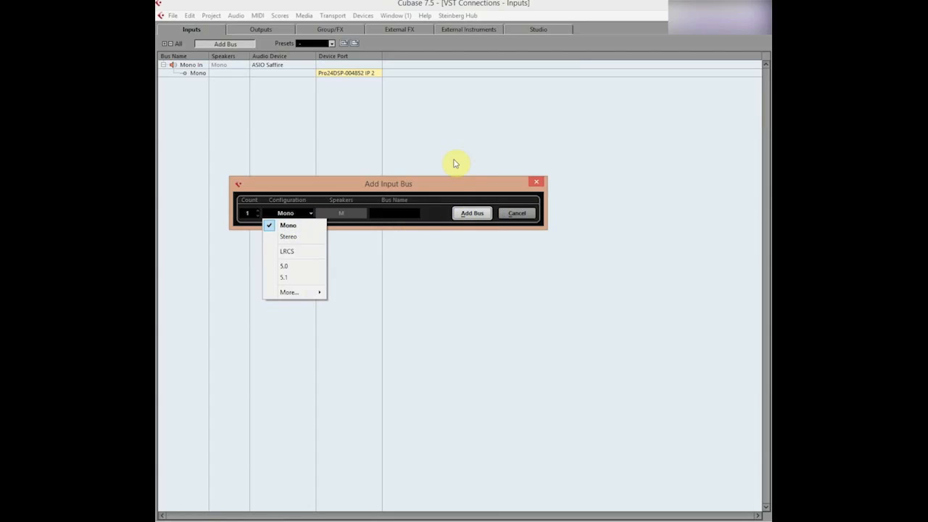
click(449, 183)
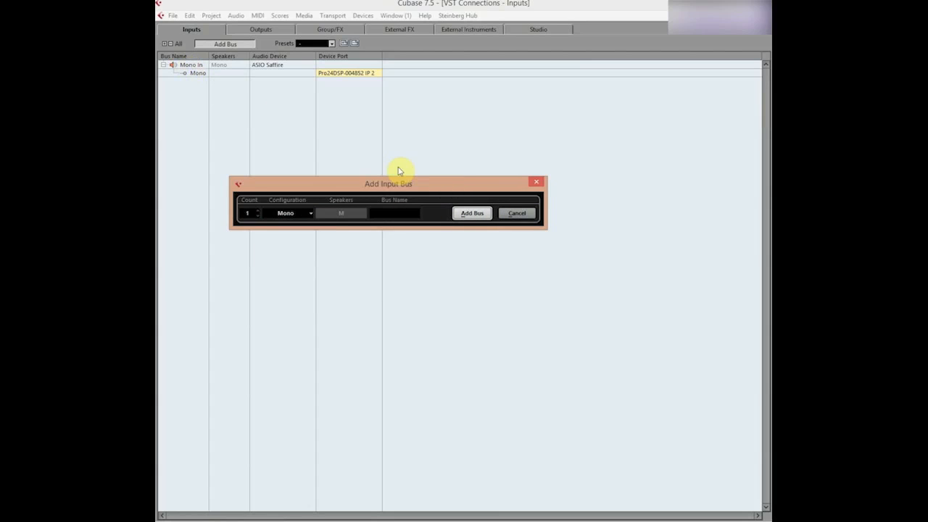
click(536, 182)
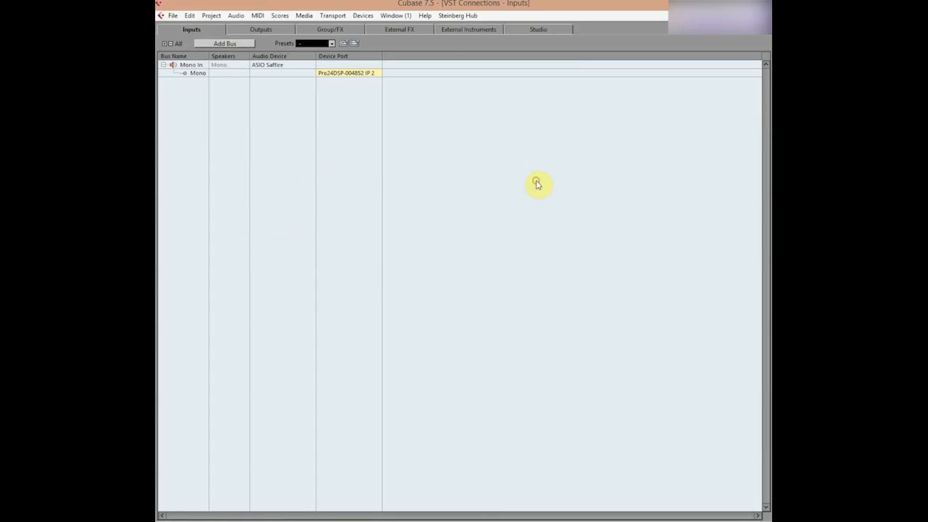
Check the audio device and device port assigned to the Mono In bus.
click(276, 68)
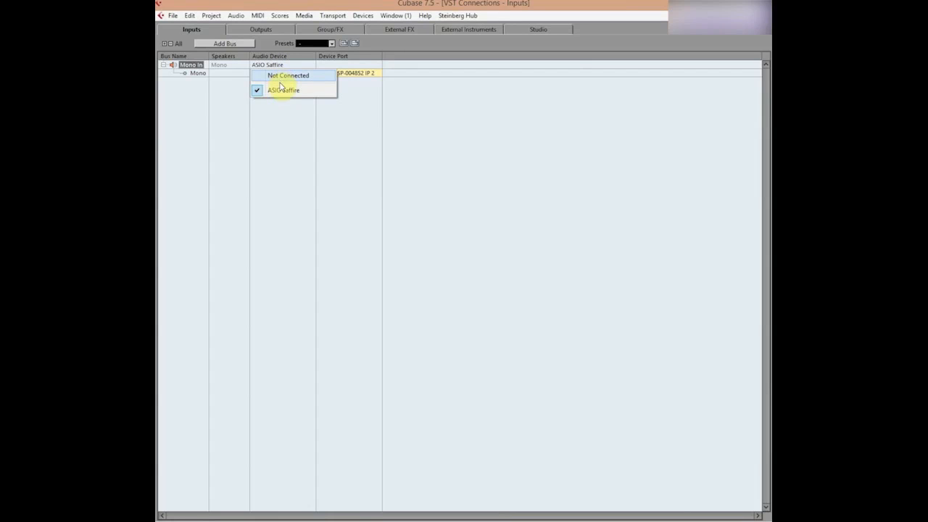
click(274, 127)
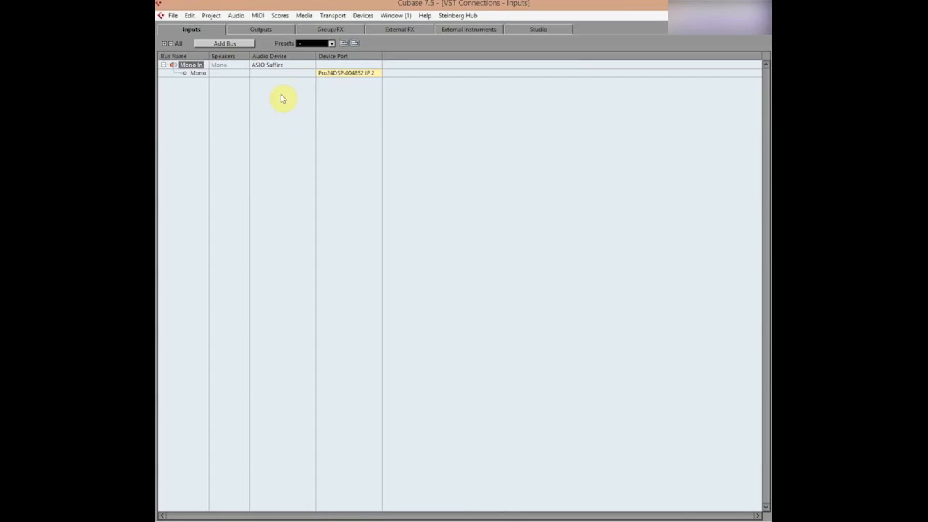
click(338, 75)
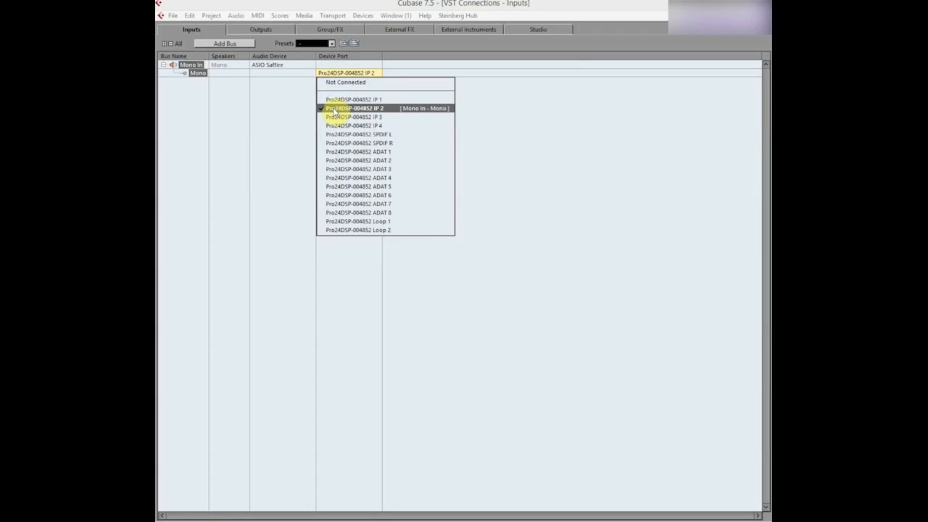
click(258, 117)
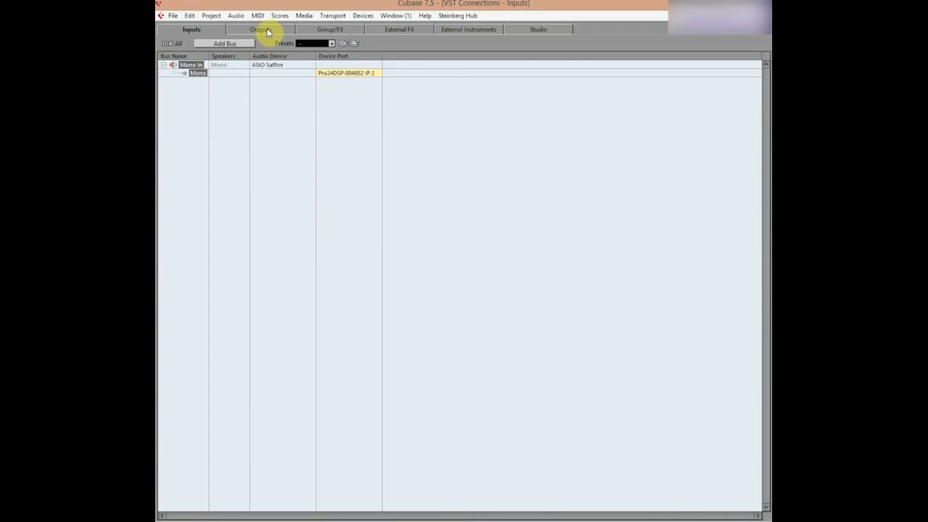
Check the audio device of the Stereo Out bus and the device ports of its Left and Right channels.
click(262, 30)
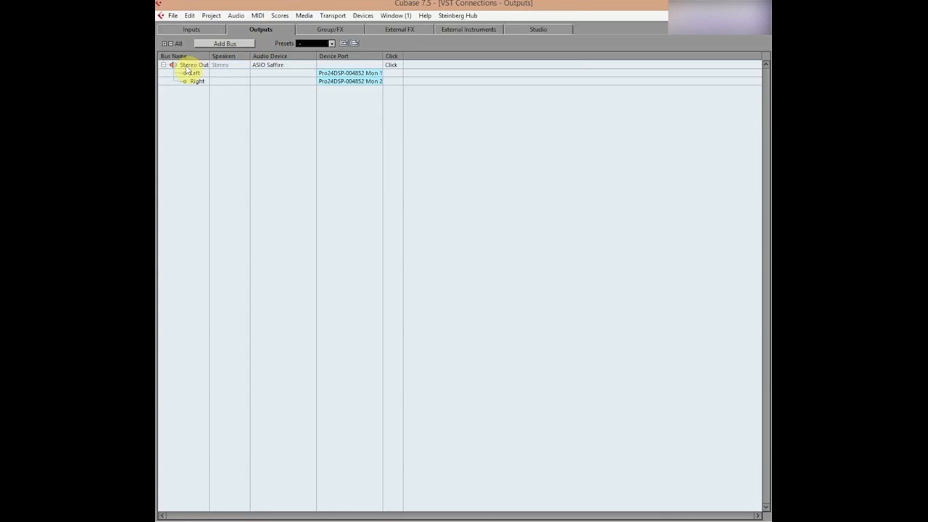
click(272, 67)
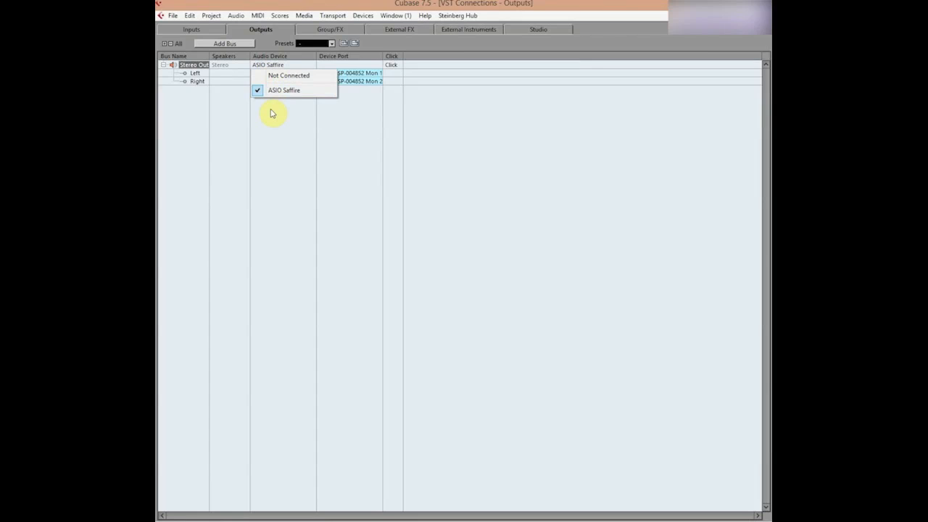
click(272, 113)
click(332, 75)
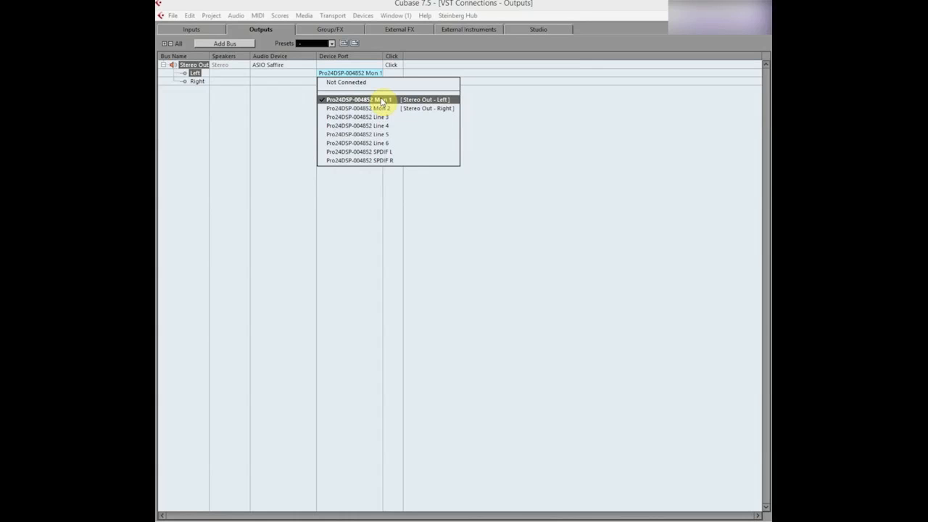
click(290, 121)
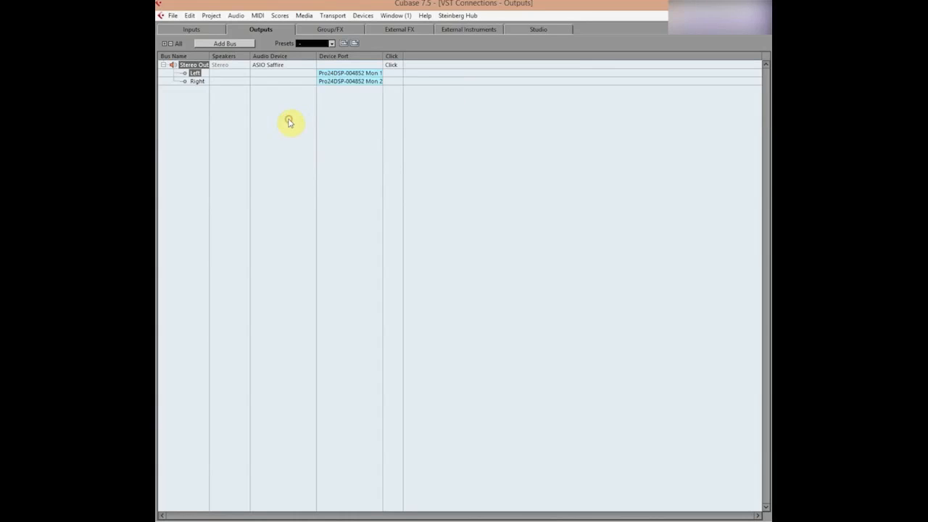
click(346, 81)
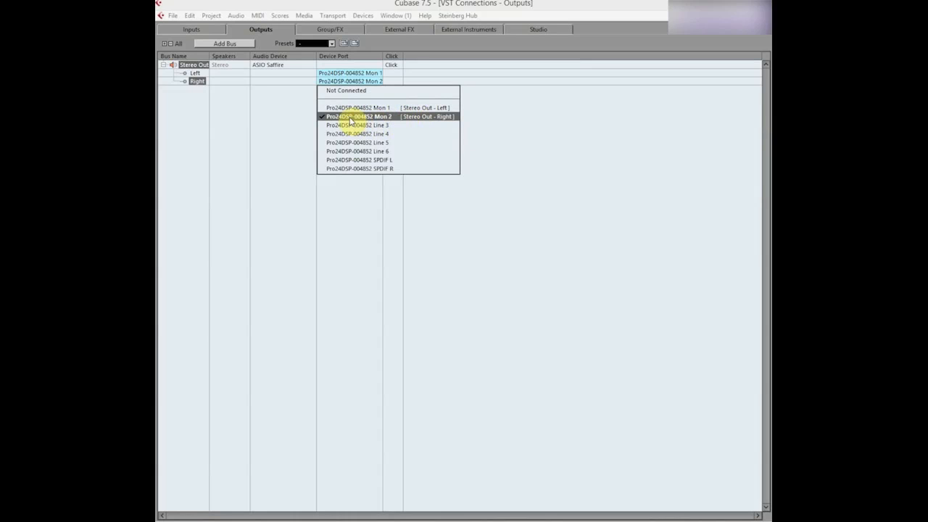
click(239, 126)
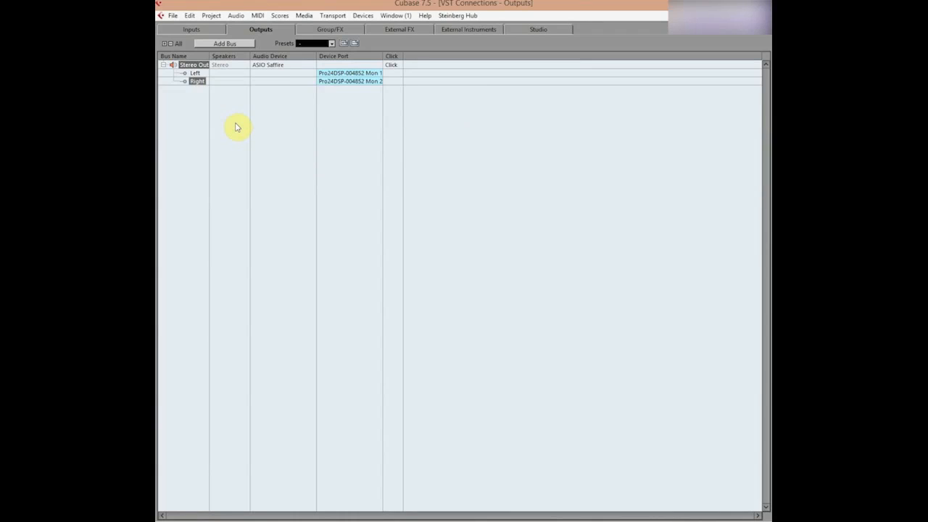
click(236, 127)
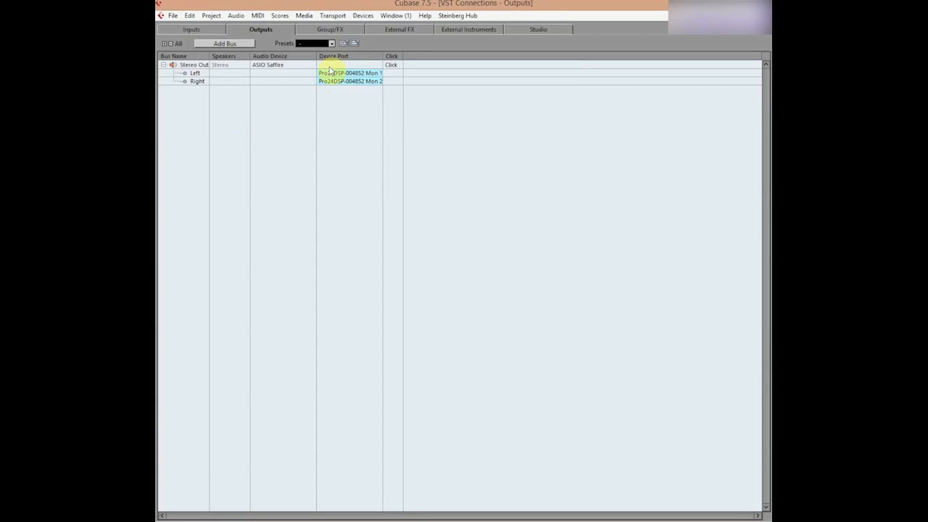
Check the ASIO driver choices for the VST Audio System in the device setup, keep ASIO Saffire, and return to the project window.
click(365, 17)
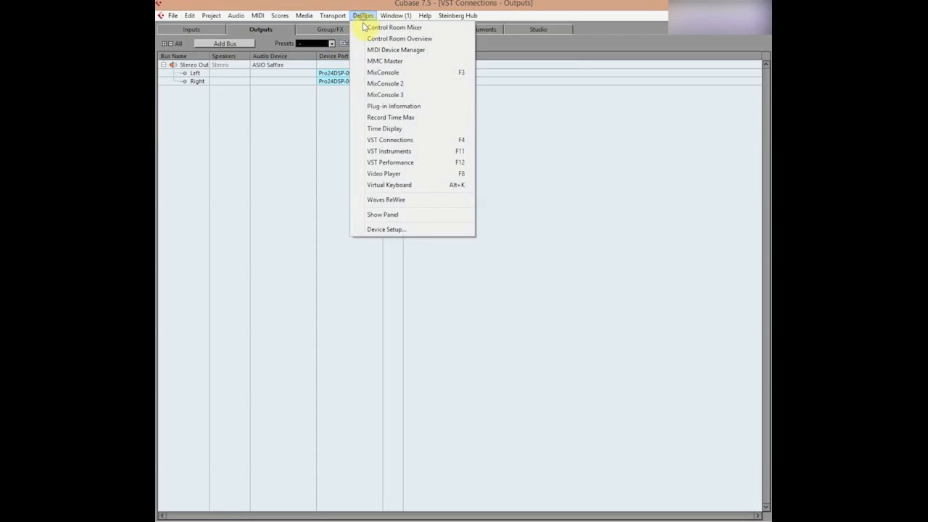
click(385, 230)
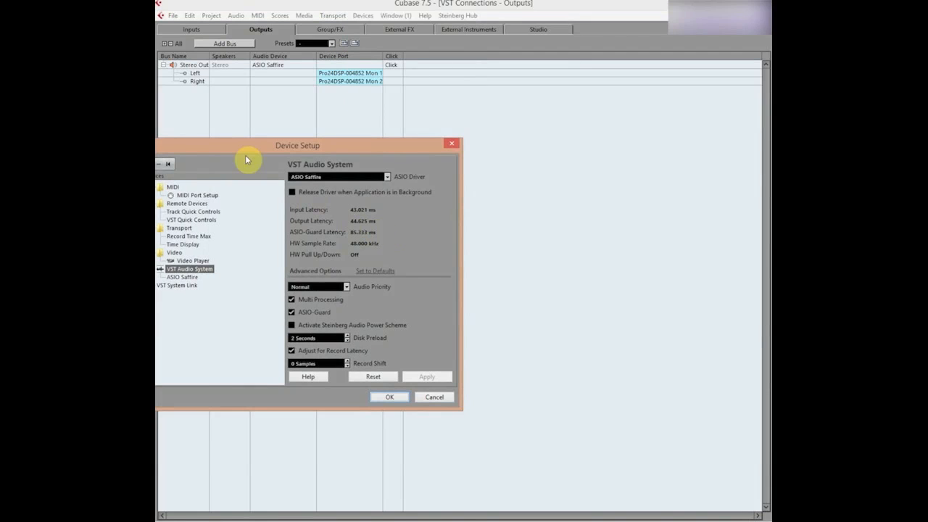
drag(238, 150, 301, 155)
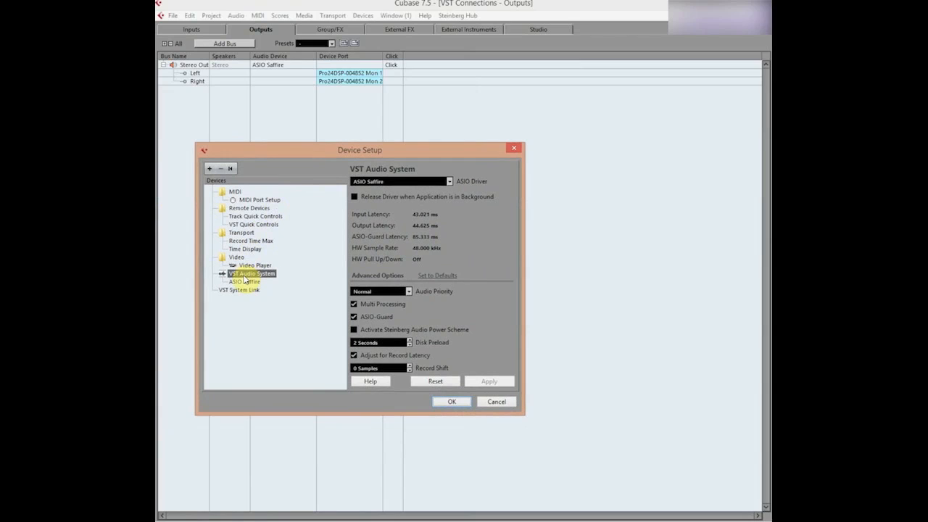
click(450, 182)
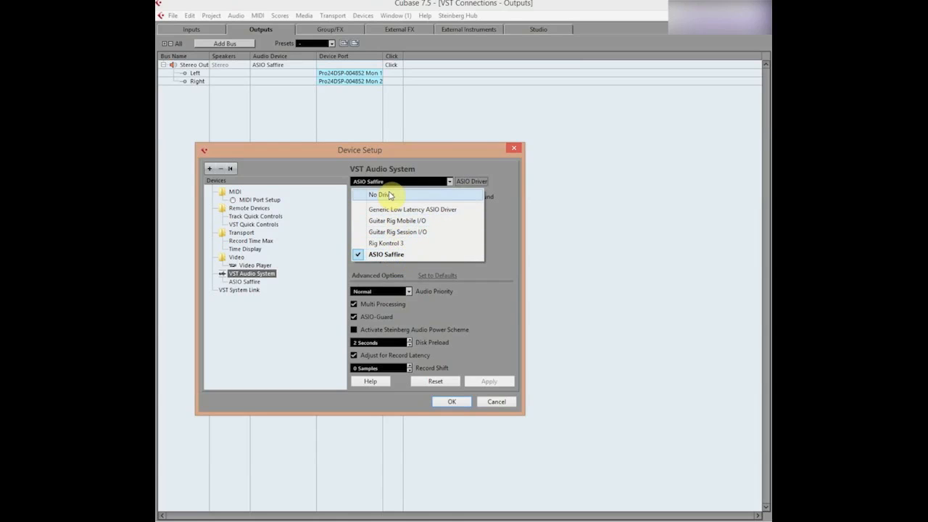
click(457, 144)
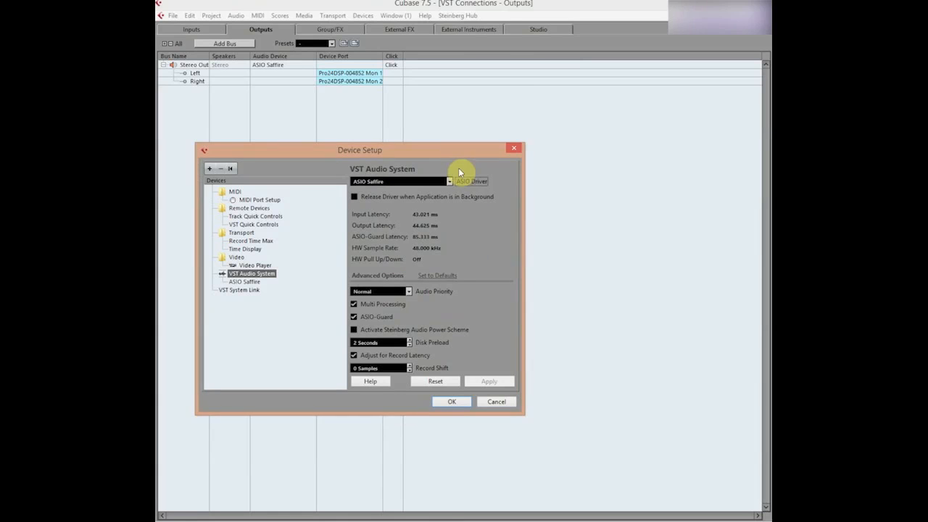
click(453, 403)
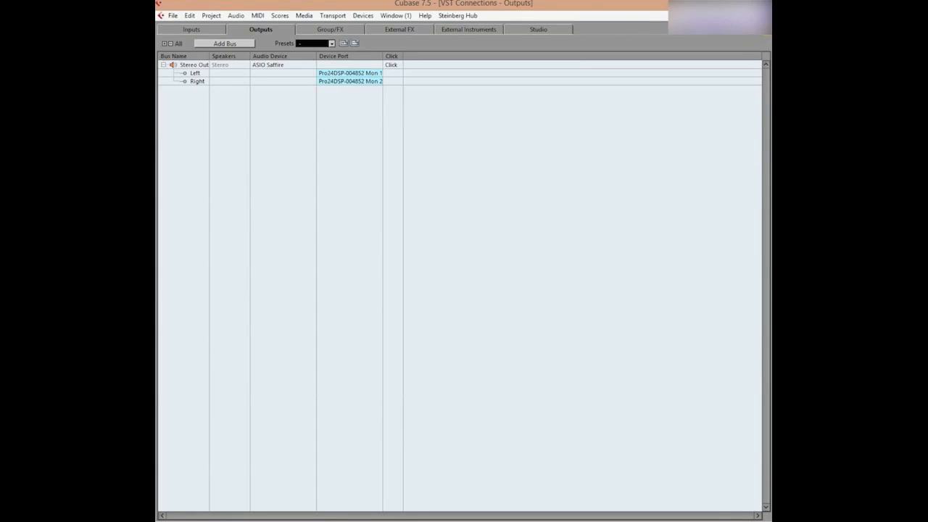
click(764, 15)
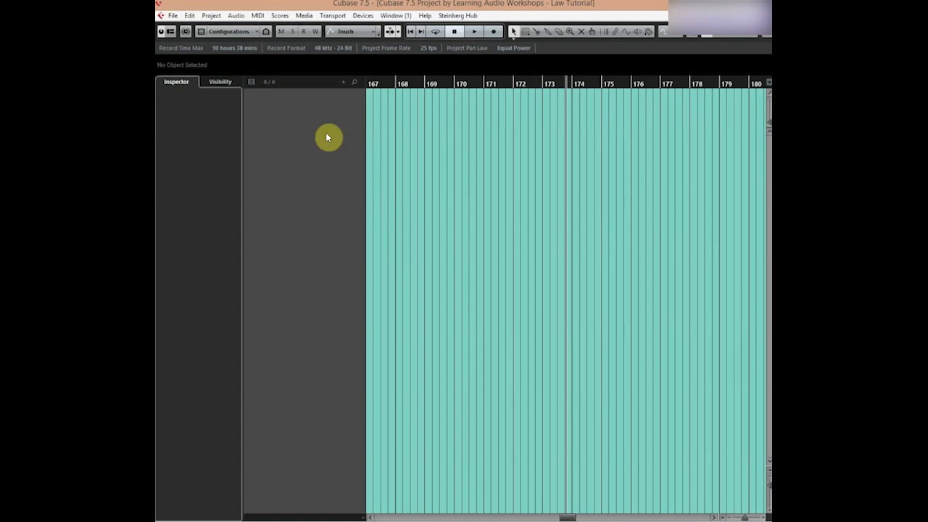
Add one audio track with the Mono configuration and the name Lead Vocal.
right_click(291, 126)
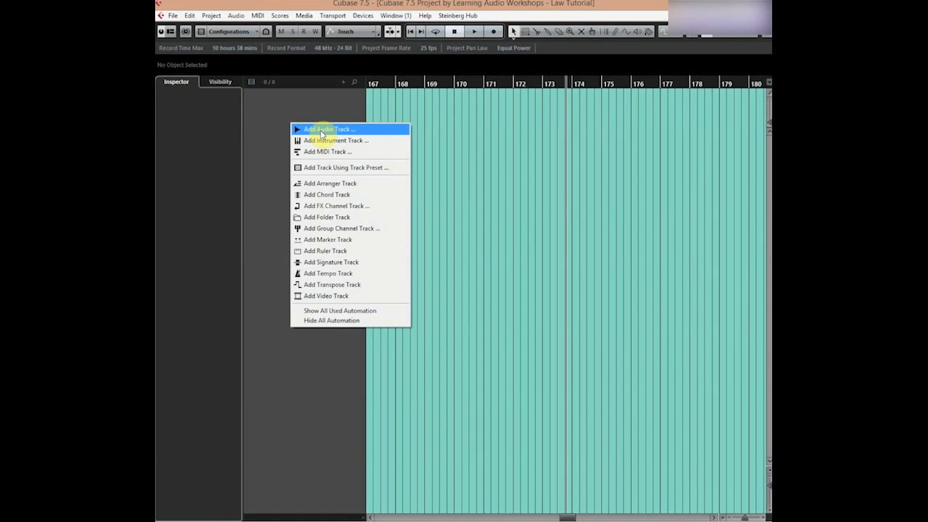
click(321, 130)
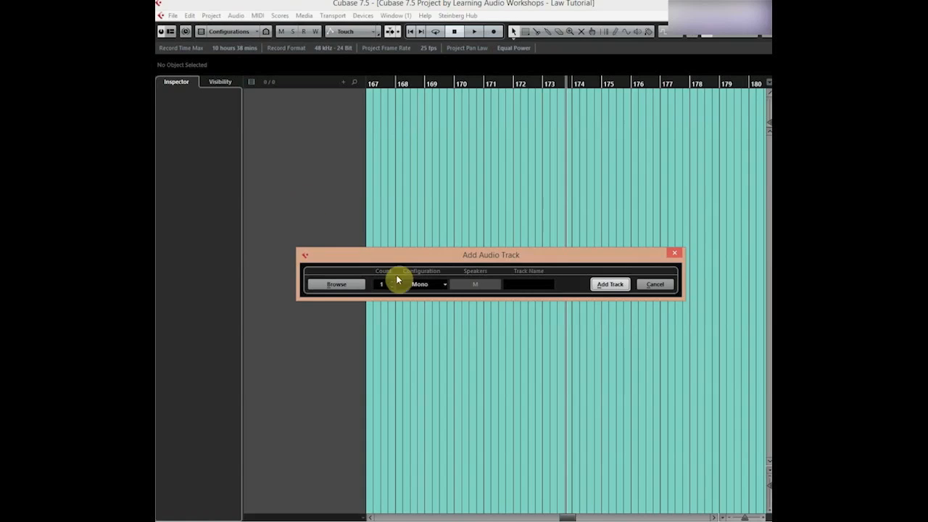
click(438, 289)
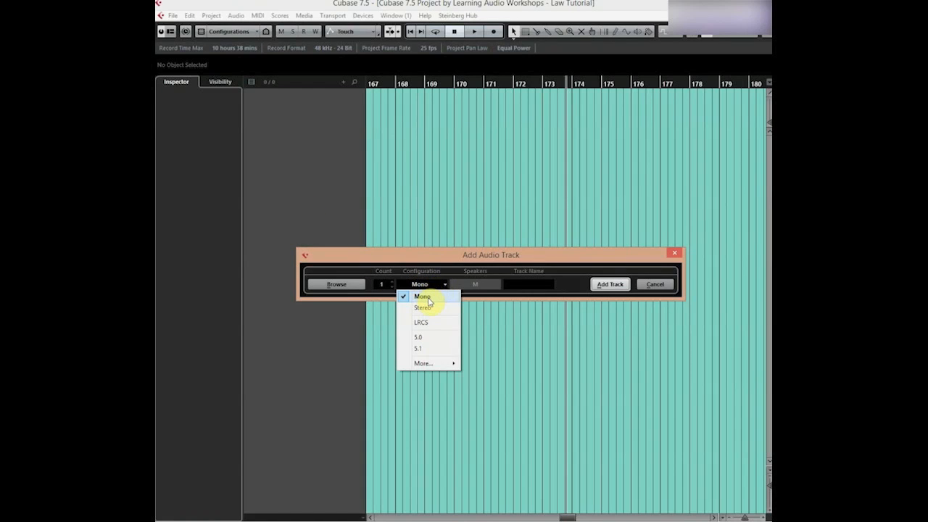
click(428, 300)
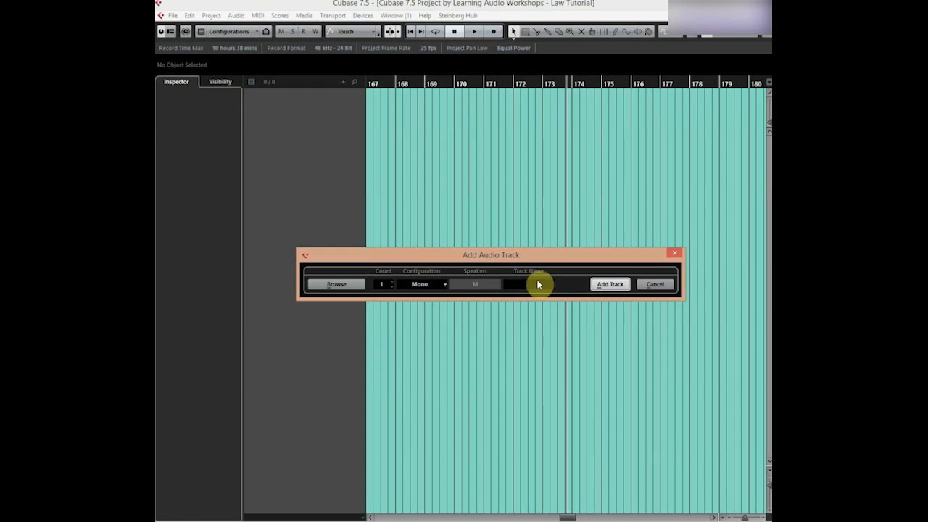
text(Lead Vocal)
click(608, 285)
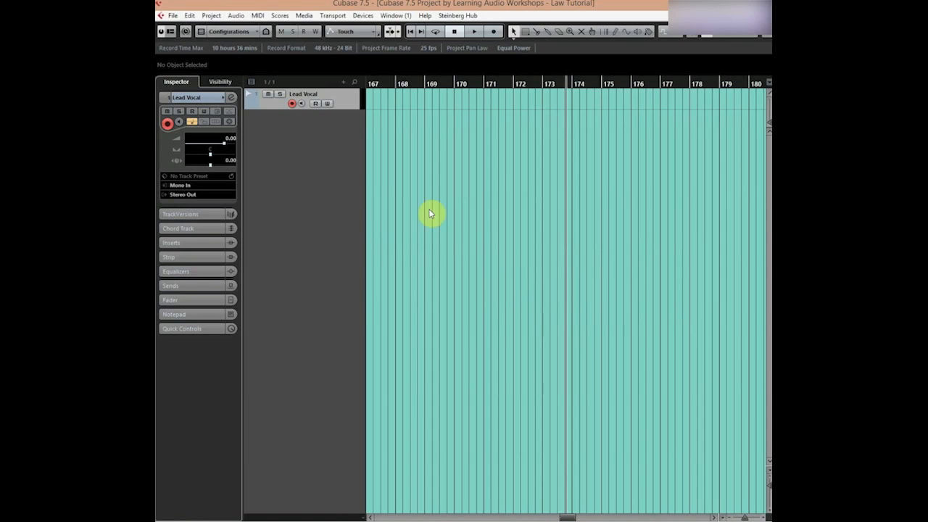
Switch the Lead Vocal track's record enable off and on again, and rename the track as Backing vocal.
click(293, 104)
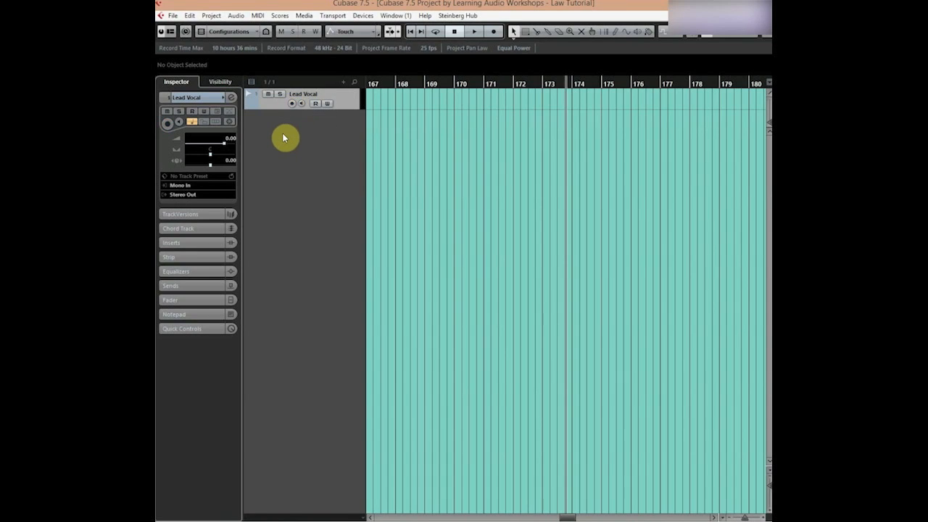
click(293, 103)
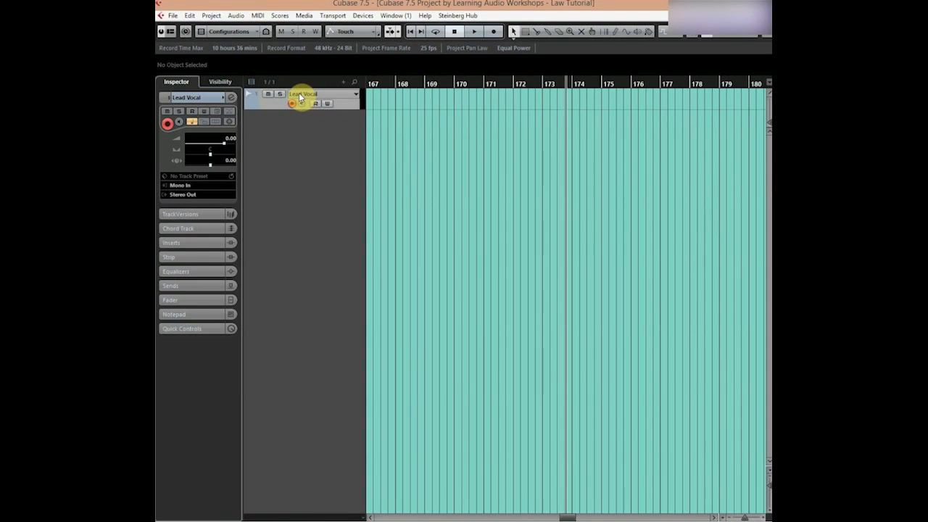
double_click(306, 95)
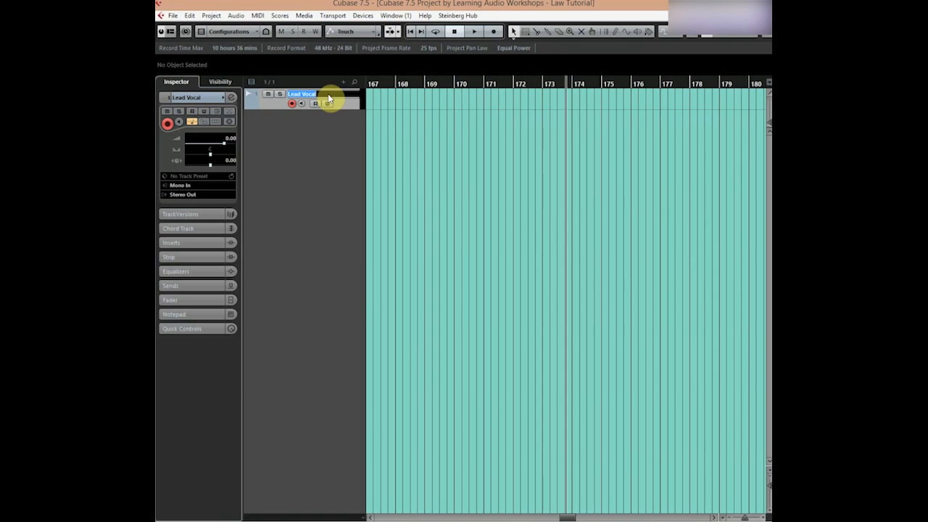
text(Backing vocal)
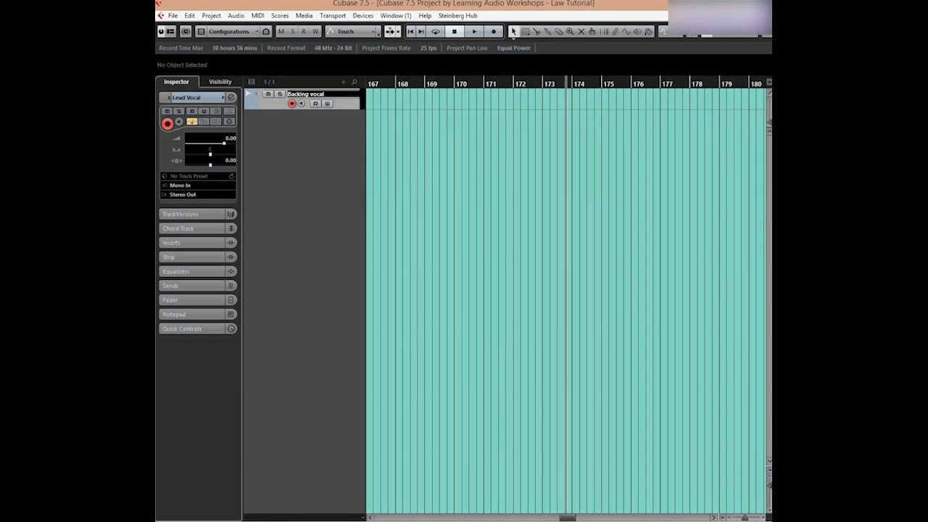
key(Return)
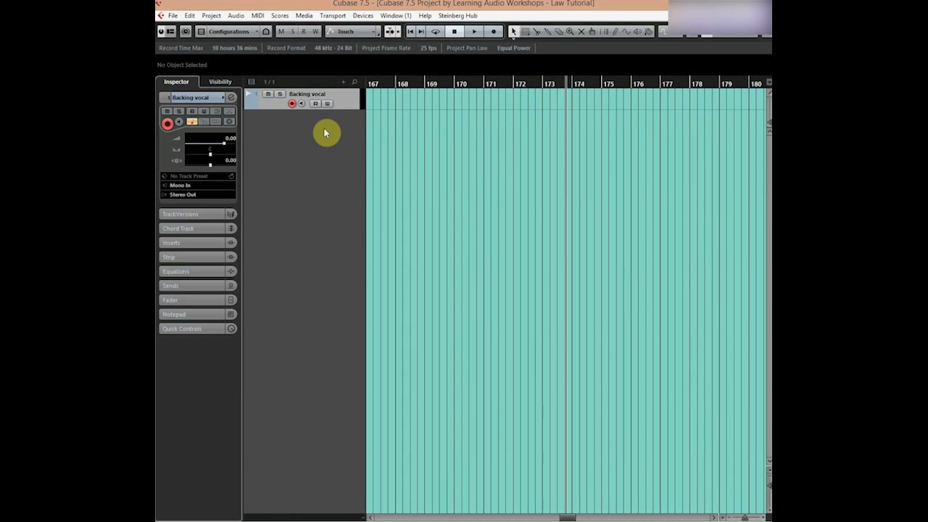
Check the Backing vocal track's input routing choices, keeping Mono In, and record a take about one bar long from the project start.
click(184, 189)
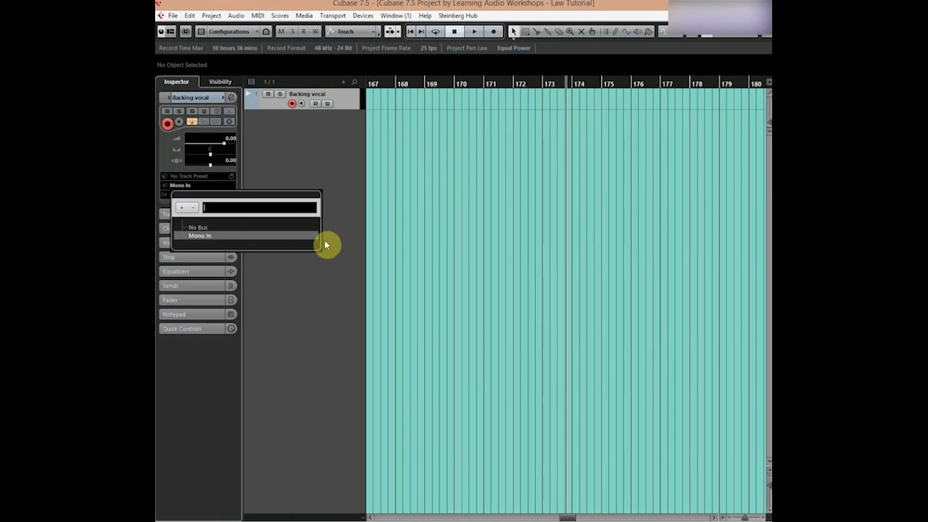
click(359, 216)
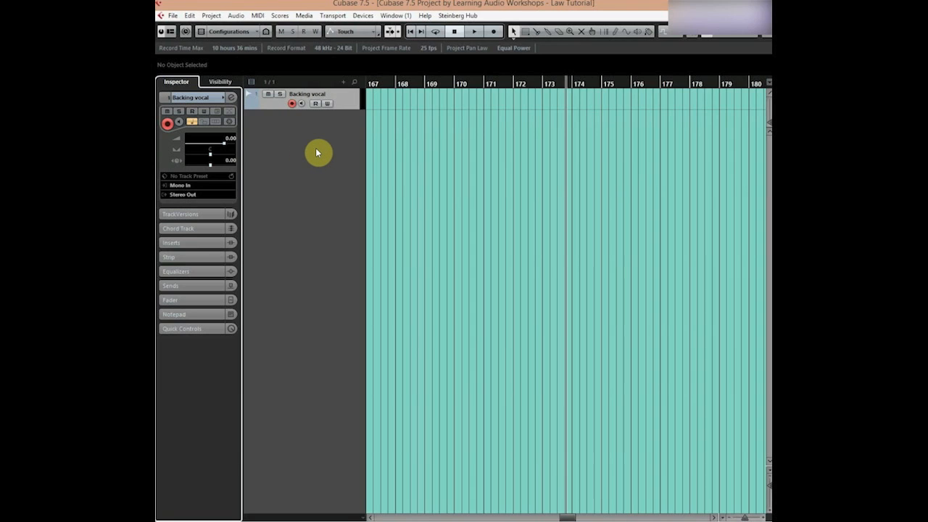
key(Home)
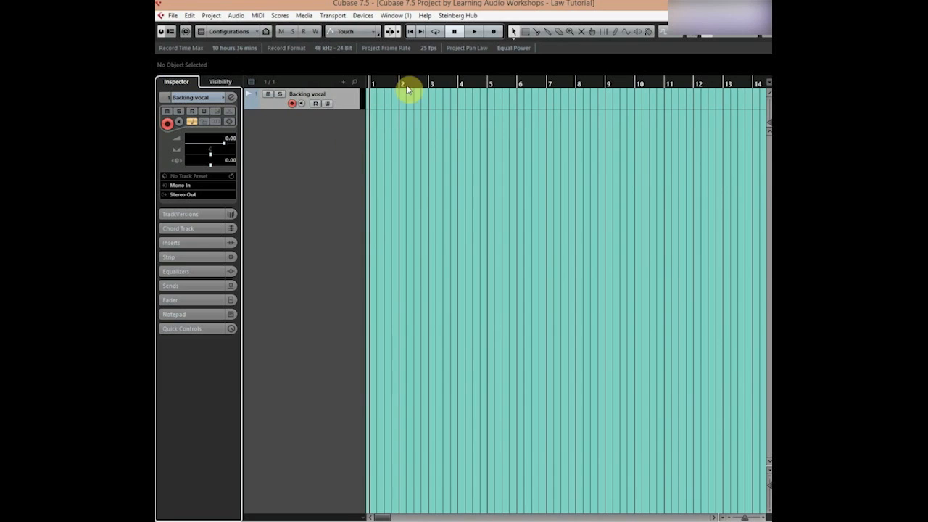
click(496, 32)
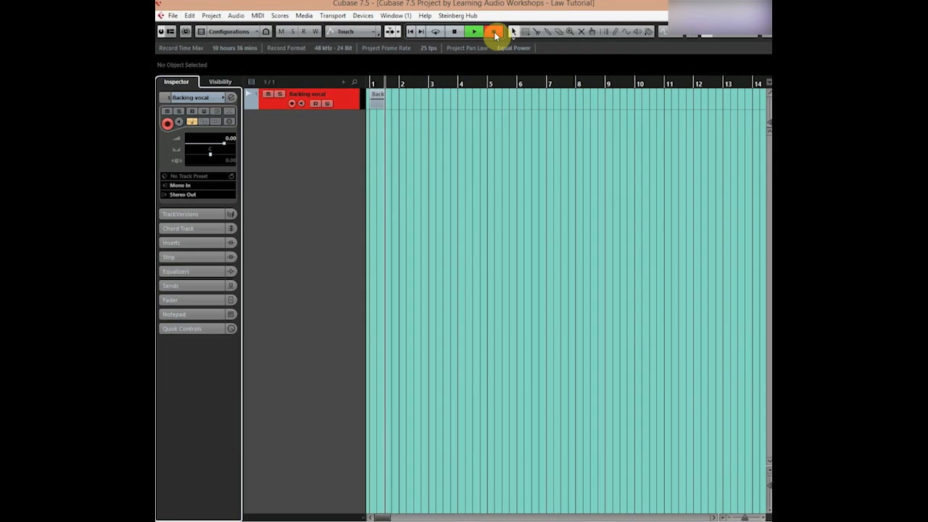
click(496, 32)
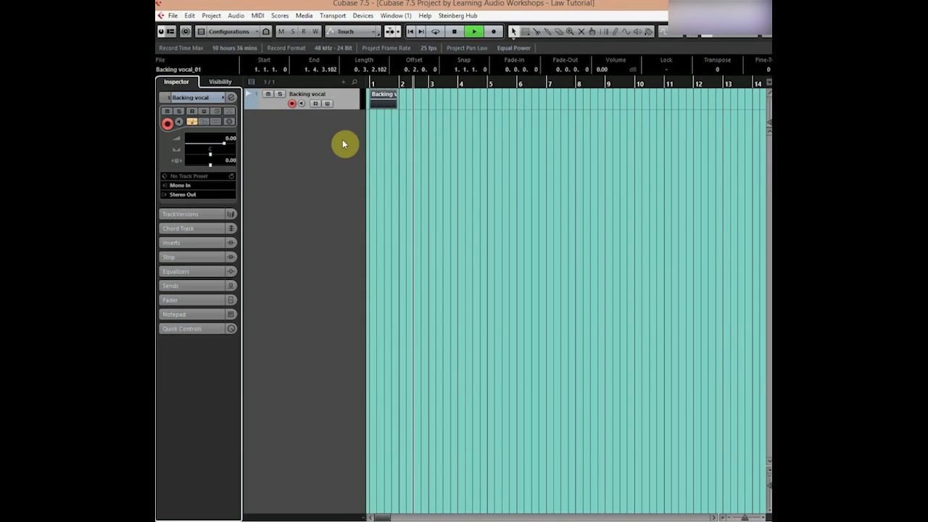
key(space)
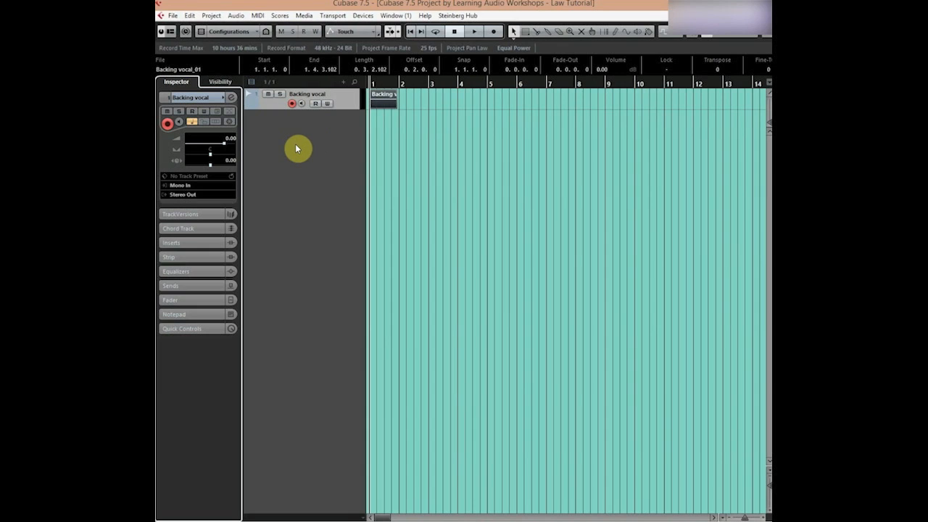
Look through the Native Instruments choices for a new instrument track and add one track with No VST Instrument.
right_click(298, 144)
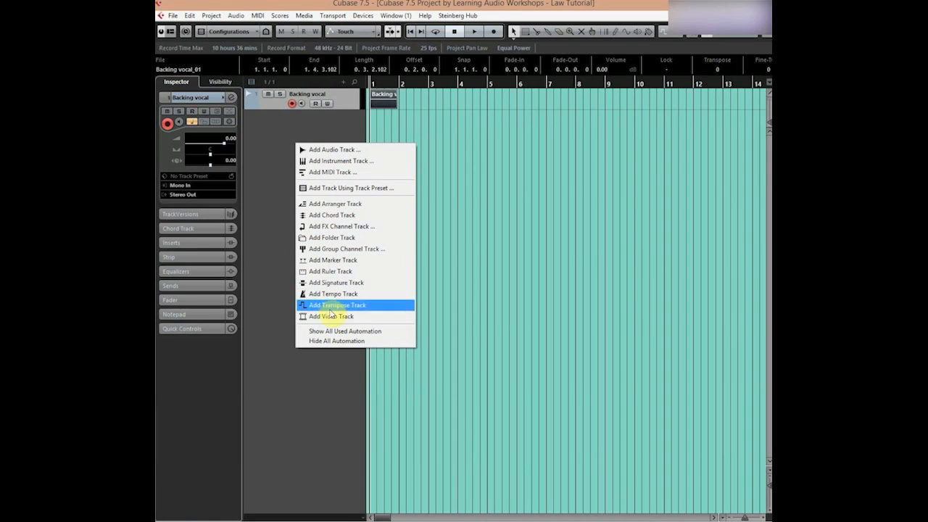
click(320, 162)
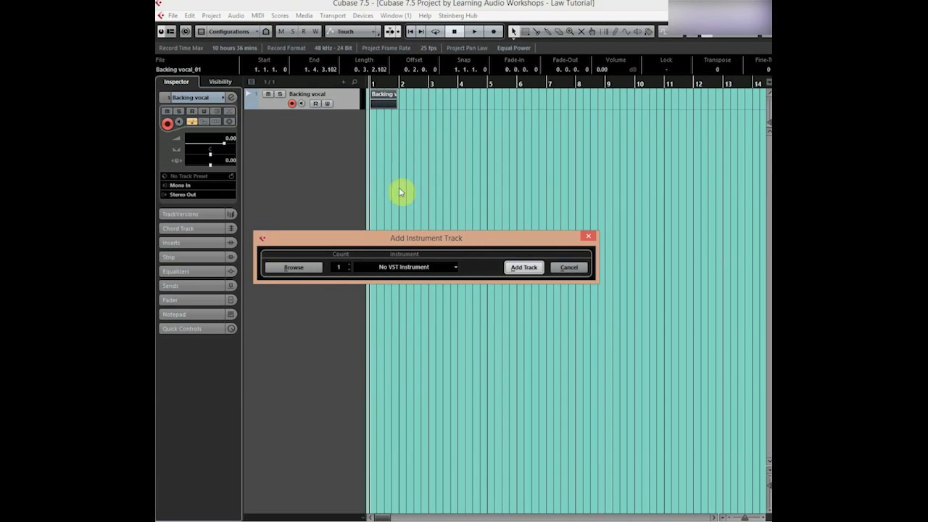
click(454, 266)
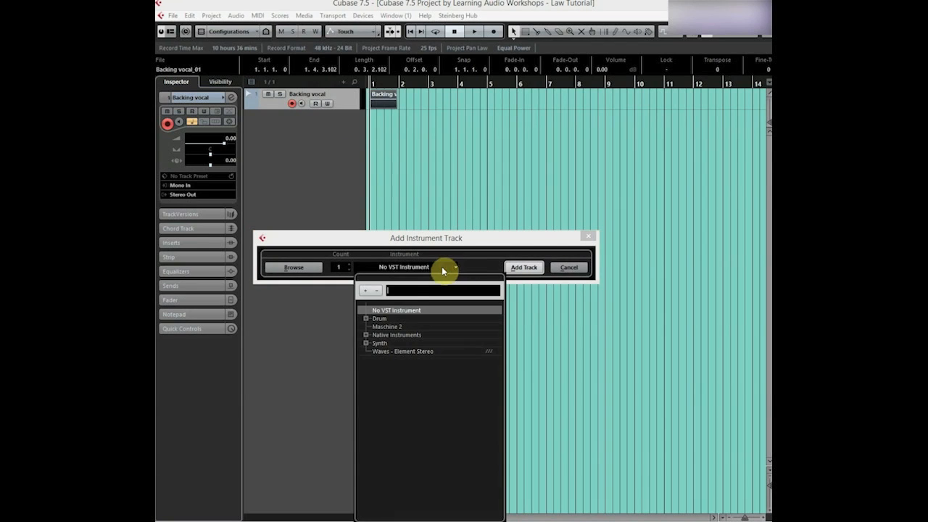
click(366, 337)
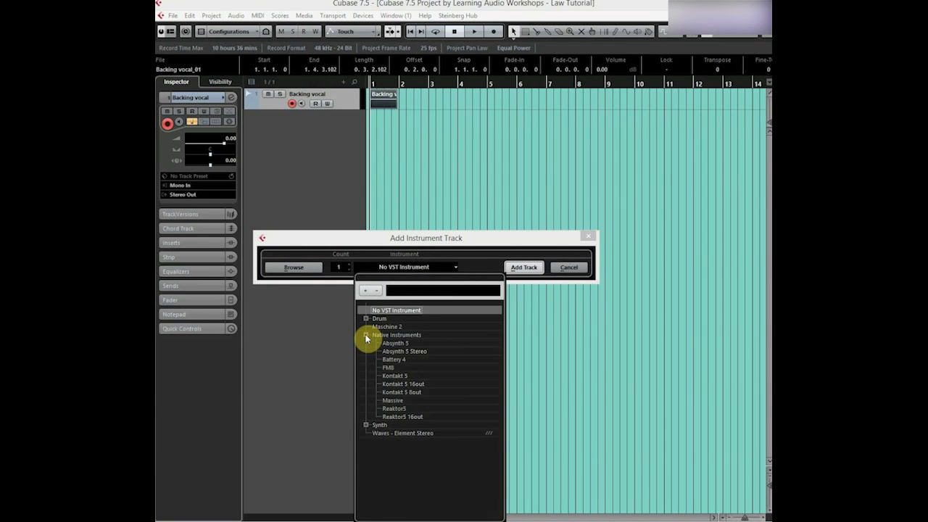
click(366, 337)
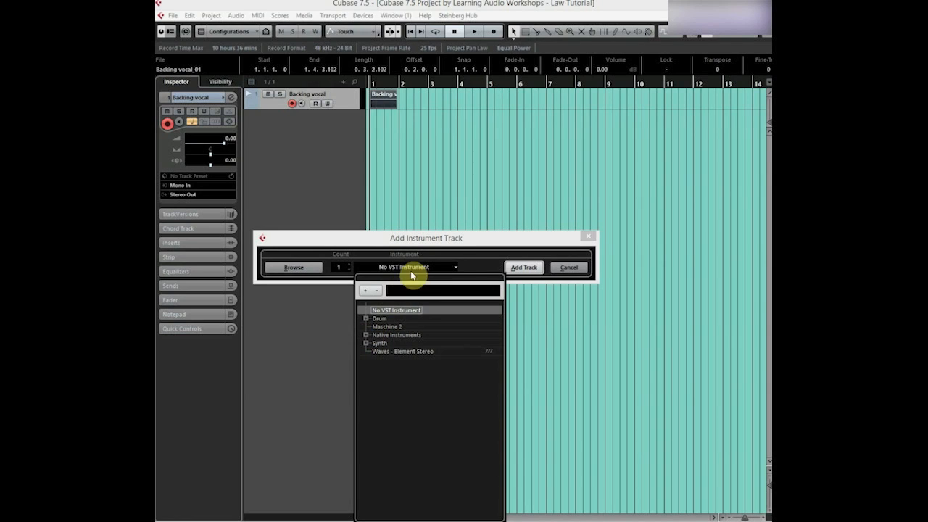
click(469, 251)
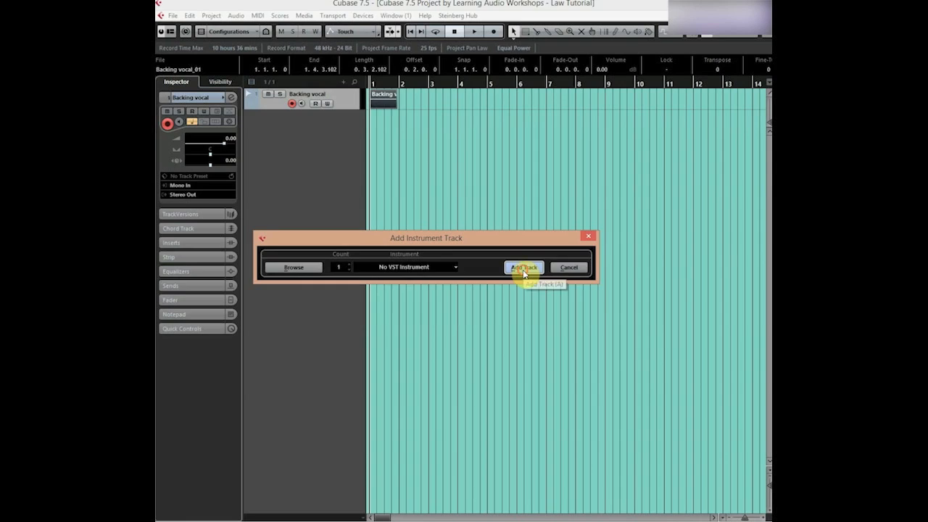
click(523, 269)
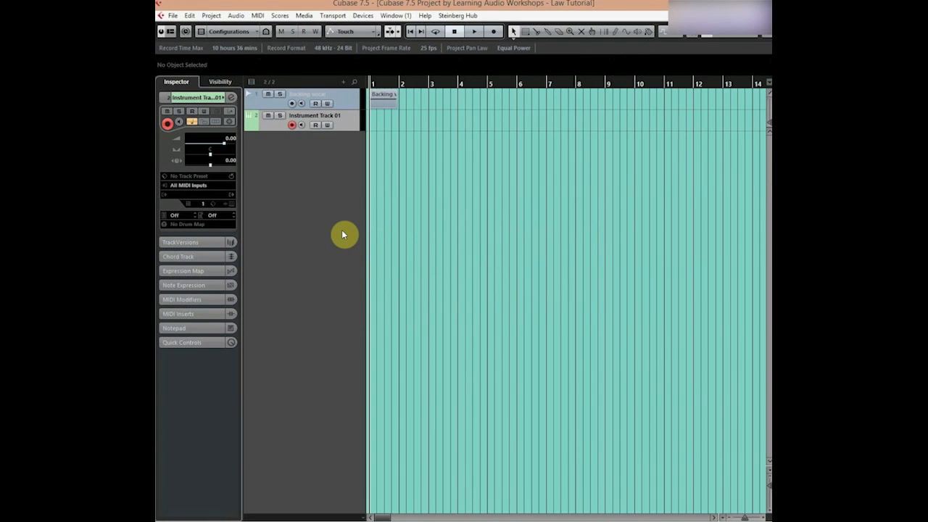
Remove the newly added instrument track from the project.
right_click(278, 127)
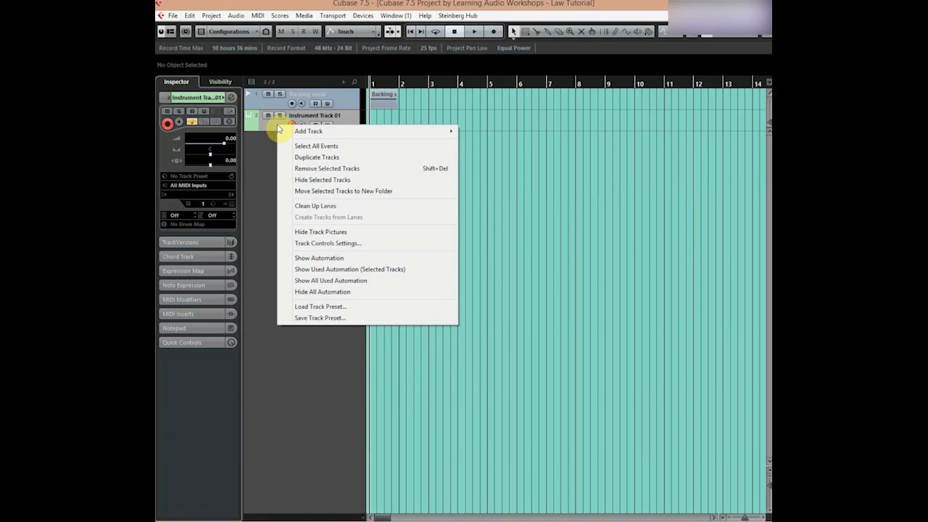
click(306, 170)
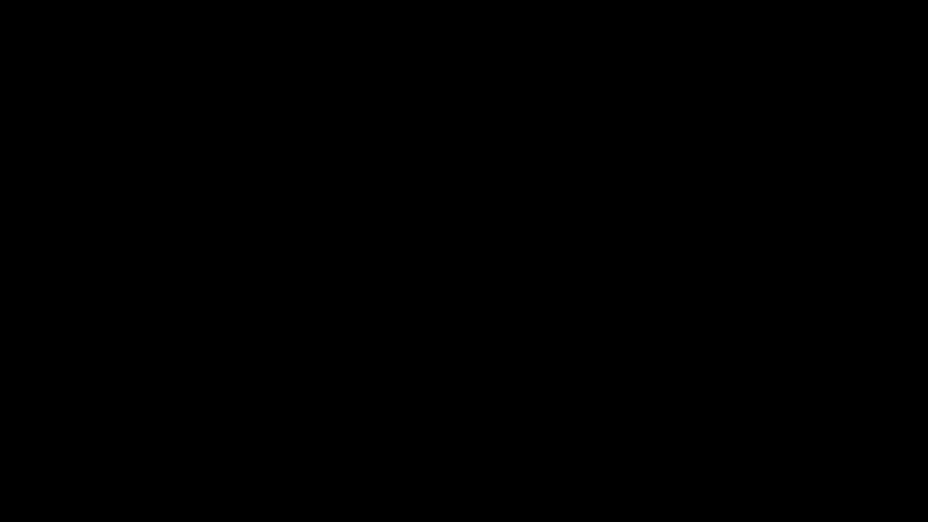